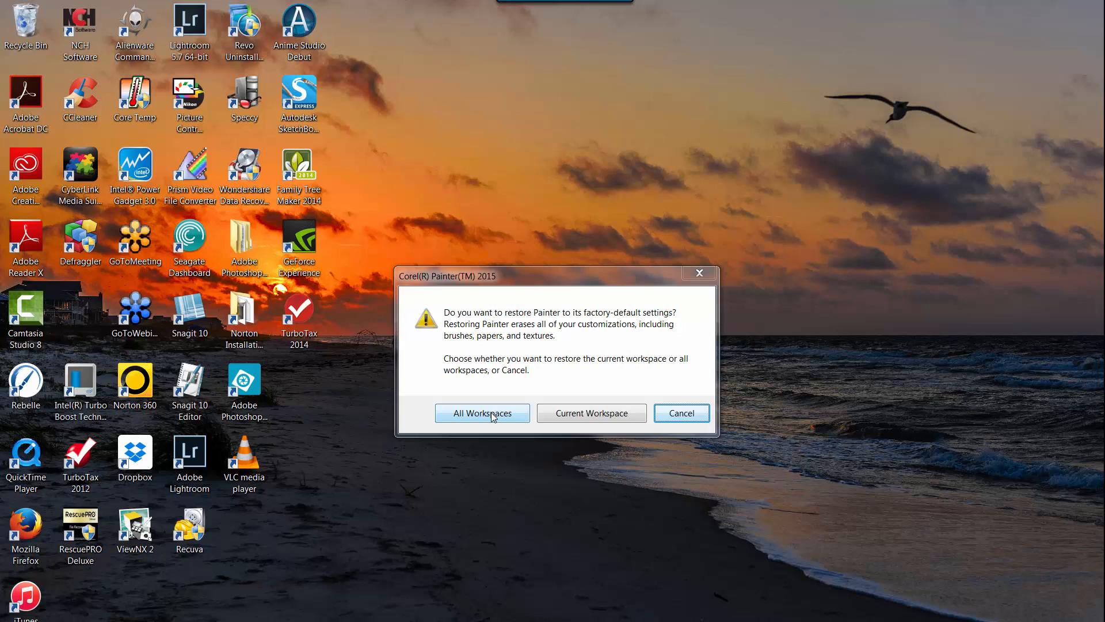
- Restore all workspaces to the factory-default settings and dismiss the welcome screen
left_click(492, 413)
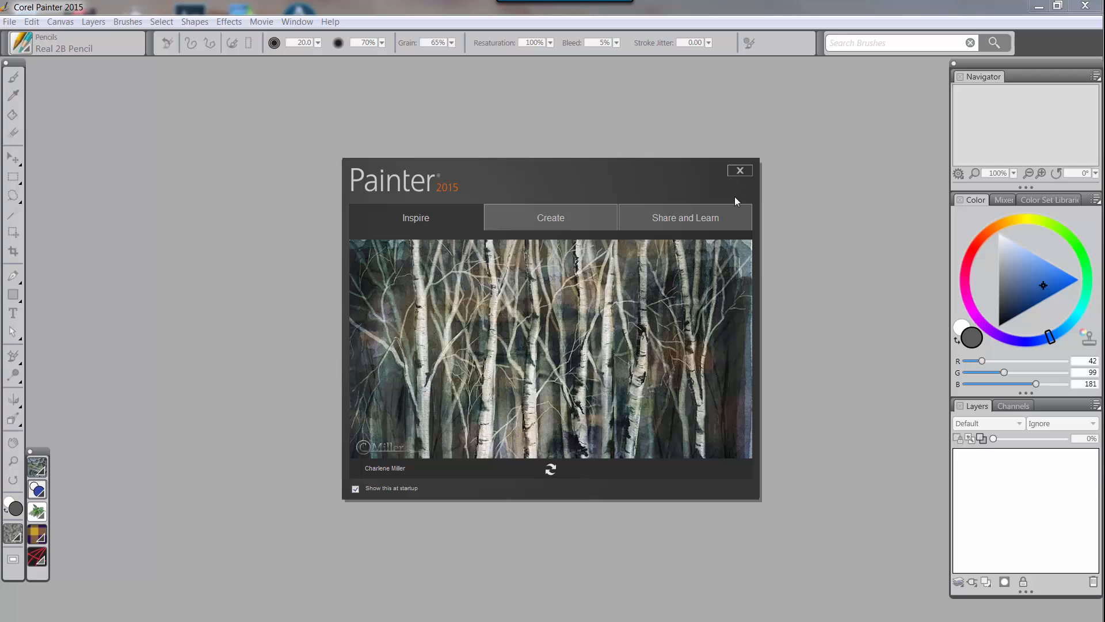
left_click(741, 172)
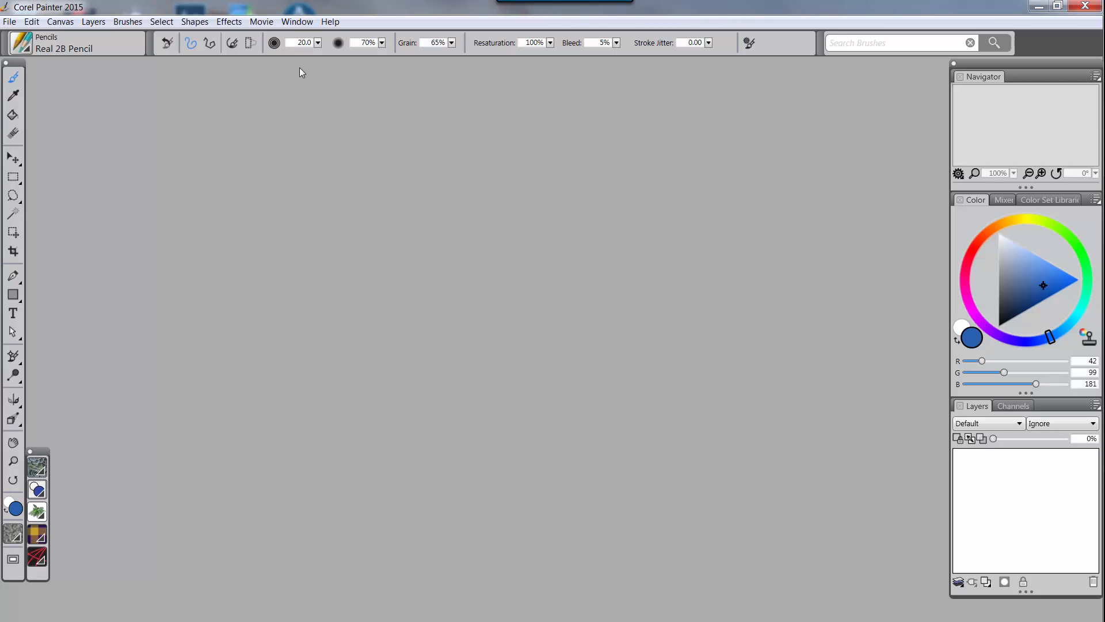
- Examine which workspaces are available and which brush libraries are listed for the brush selector
left_click(296, 24)
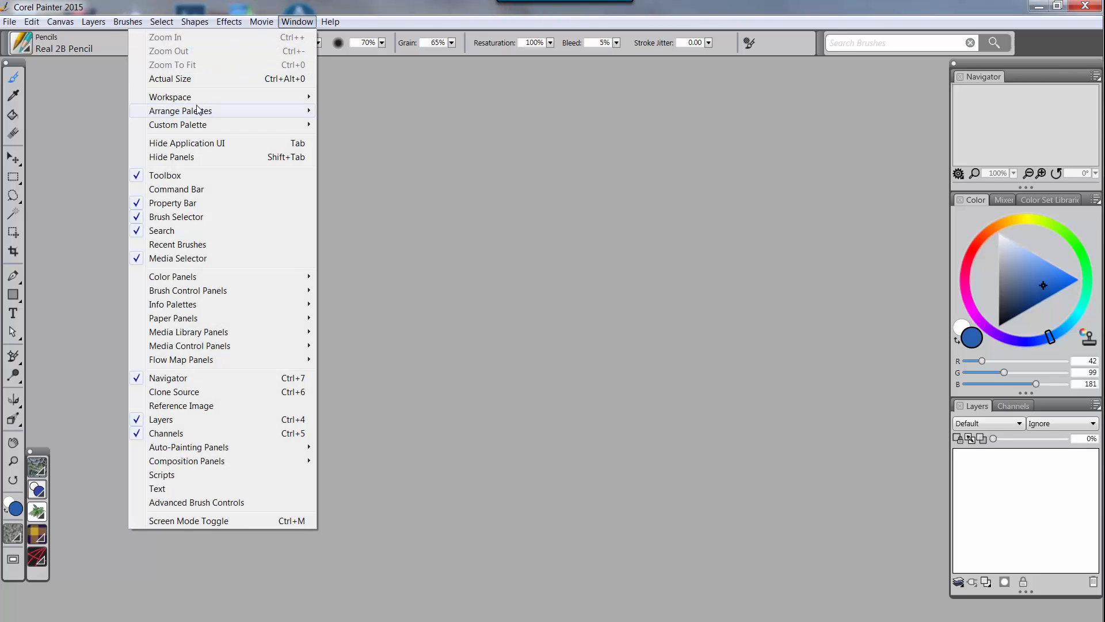
mouse_move(198, 99)
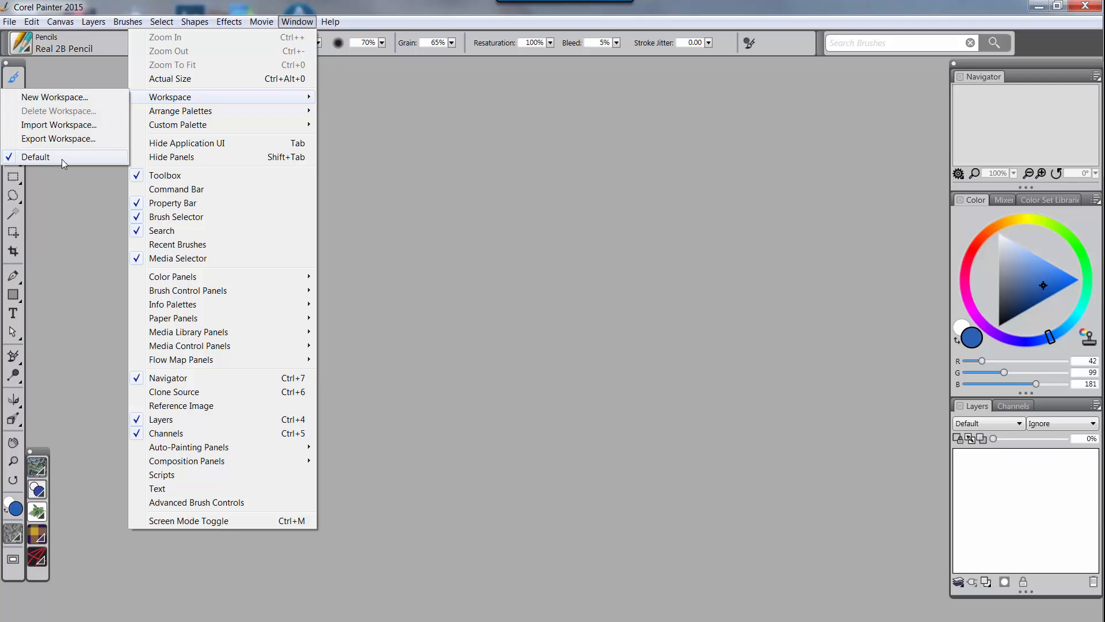
left_click(387, 149)
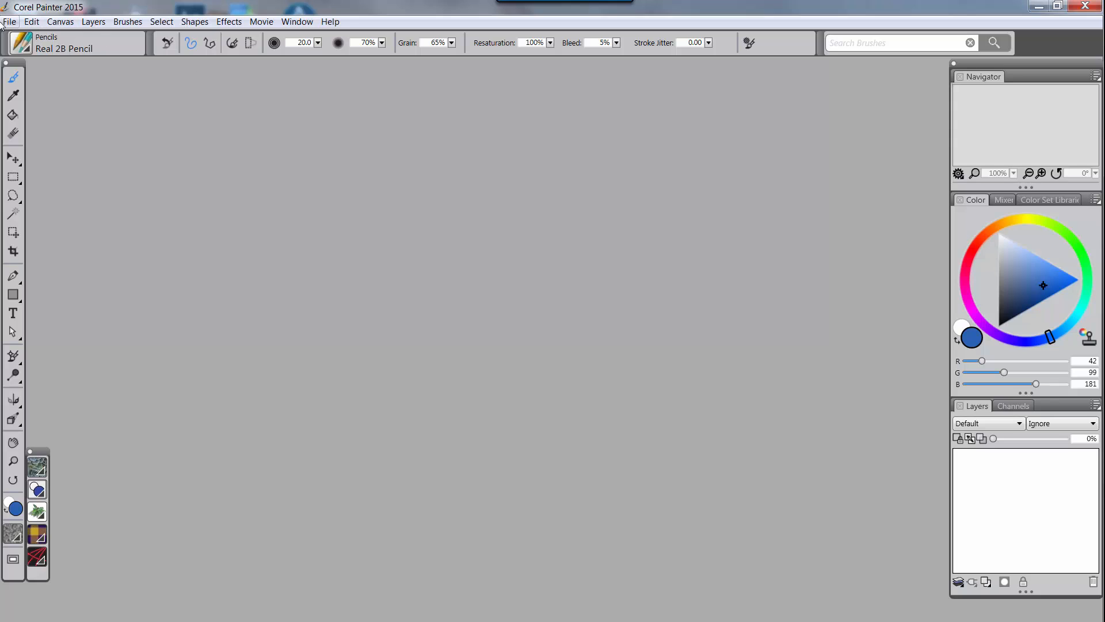
left_click(28, 52)
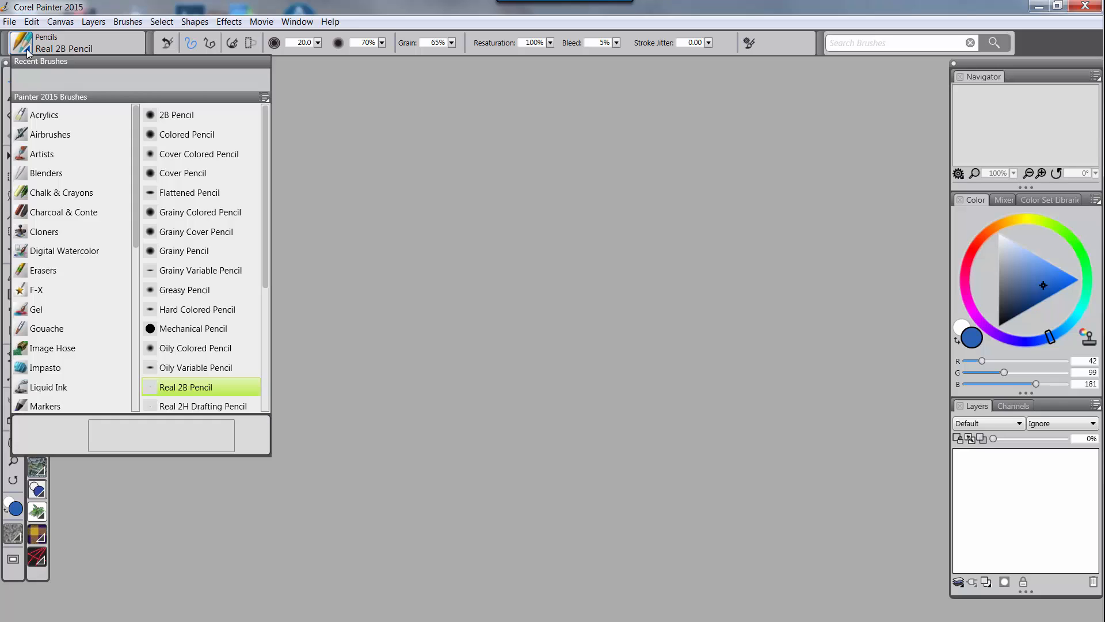
left_click(264, 97)
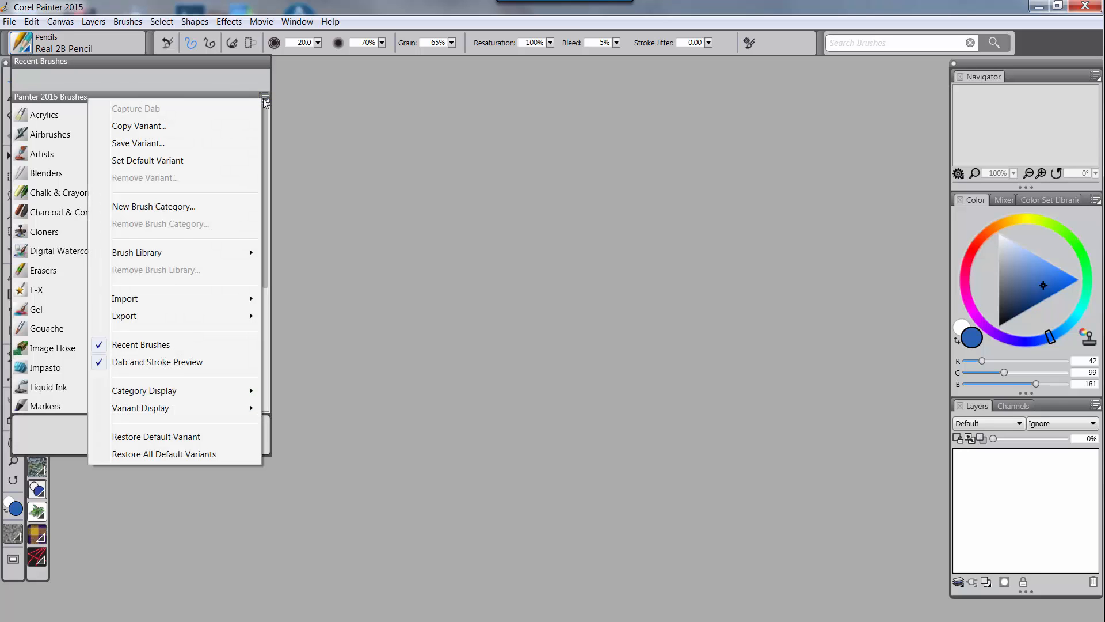
mouse_move(170, 250)
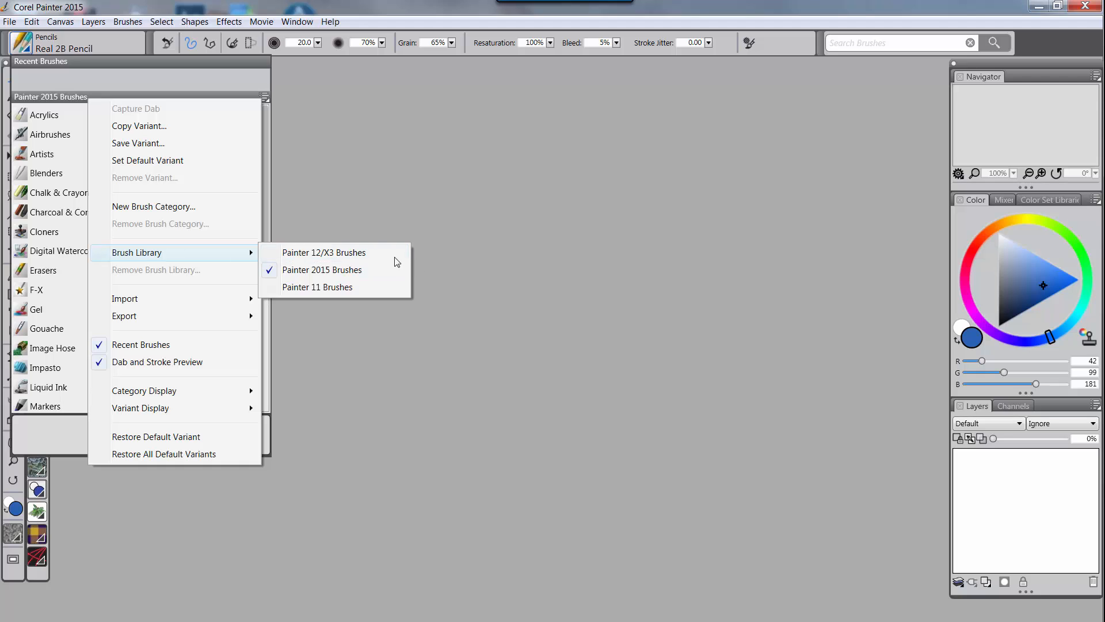
left_click(460, 217)
left_click(460, 213)
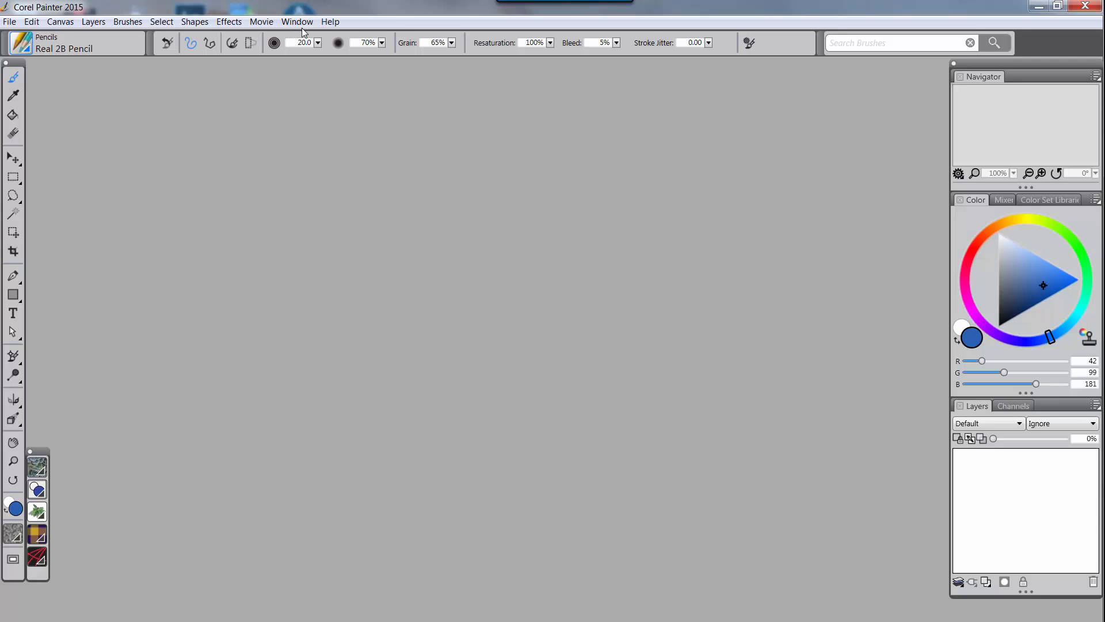
- Switch to Windows Explorer and open the Skips Base folder inside My Old Workspace in the Documents library
left_click(1039, 8)
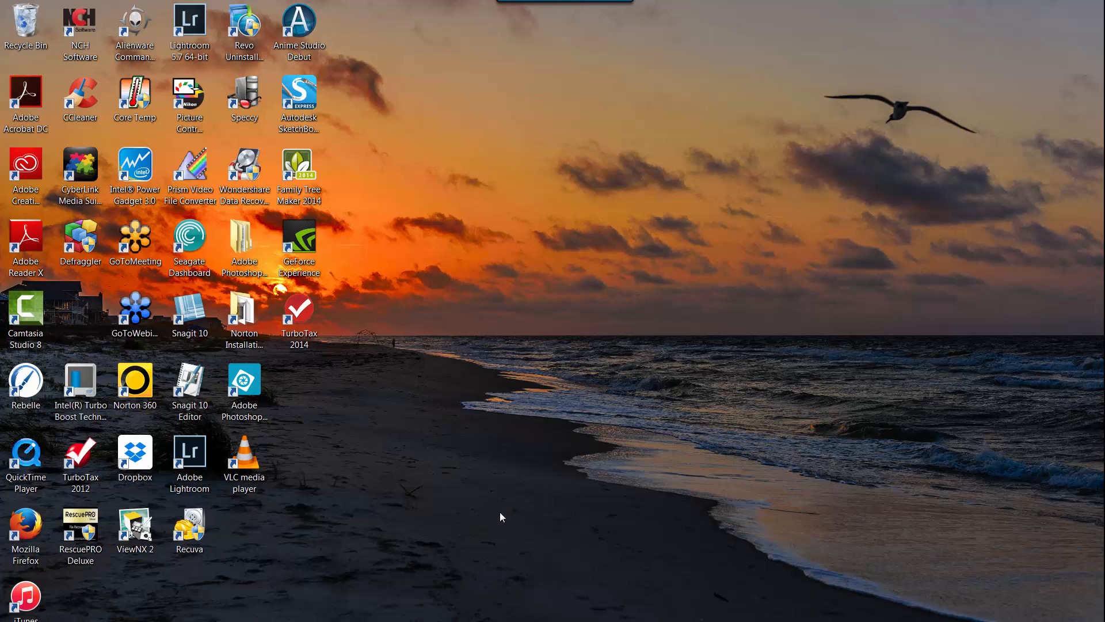
key("super+e")
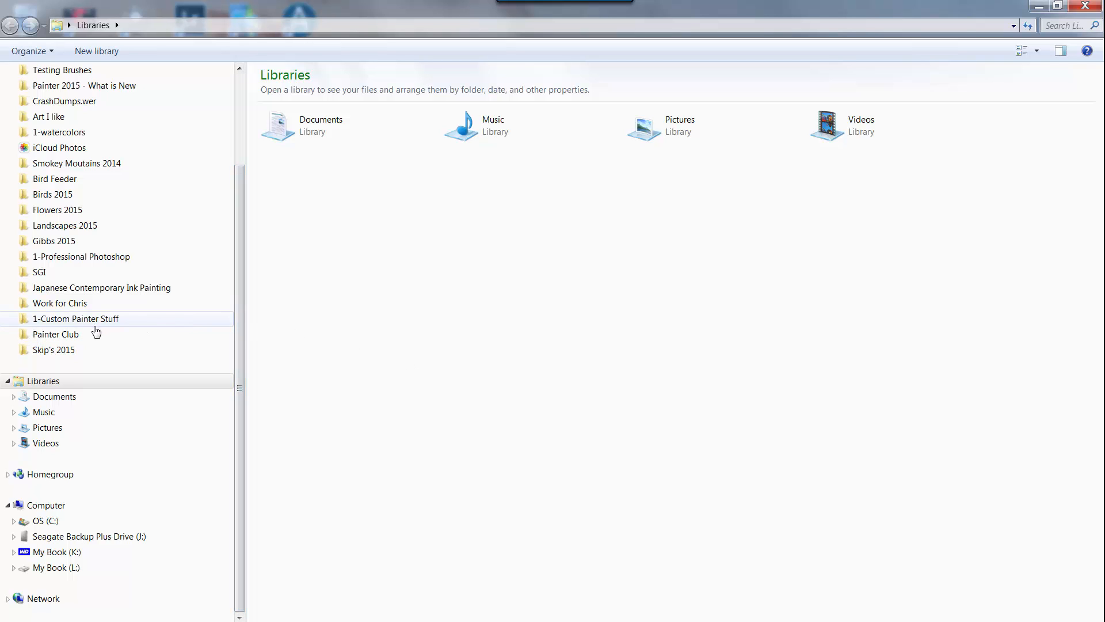
left_click(55, 397)
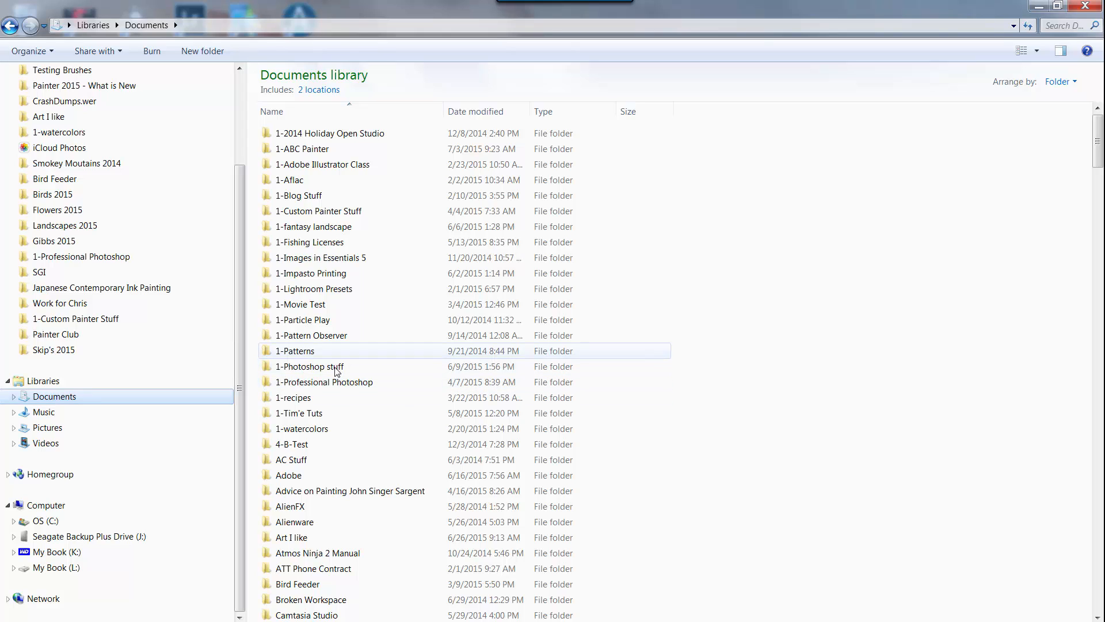
left_click_drag(1100, 157, 1099, 233)
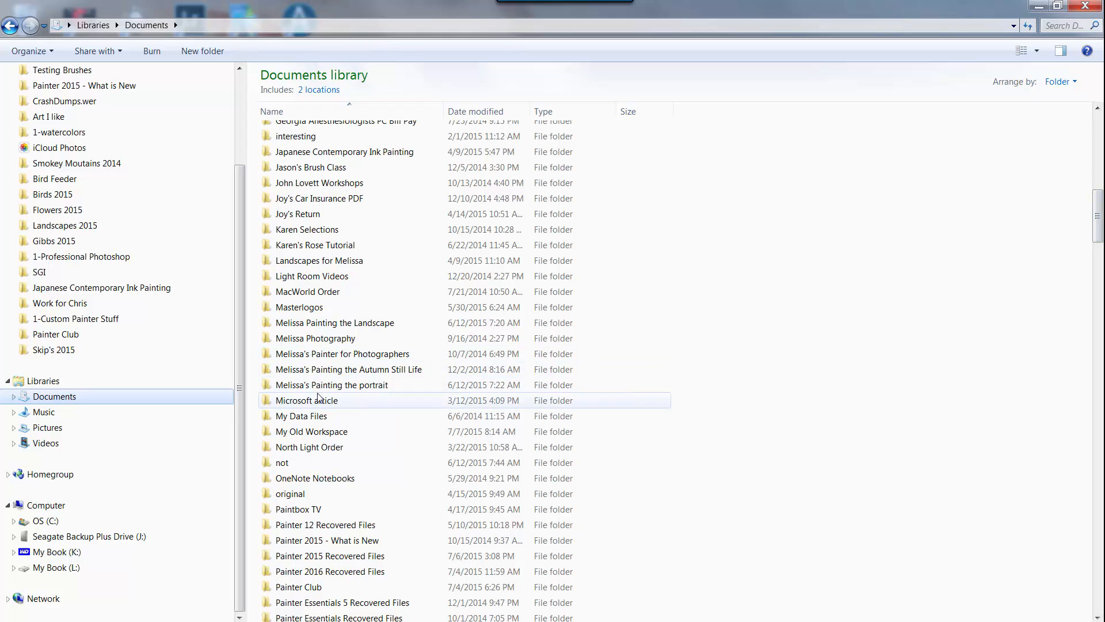
double_click(315, 435)
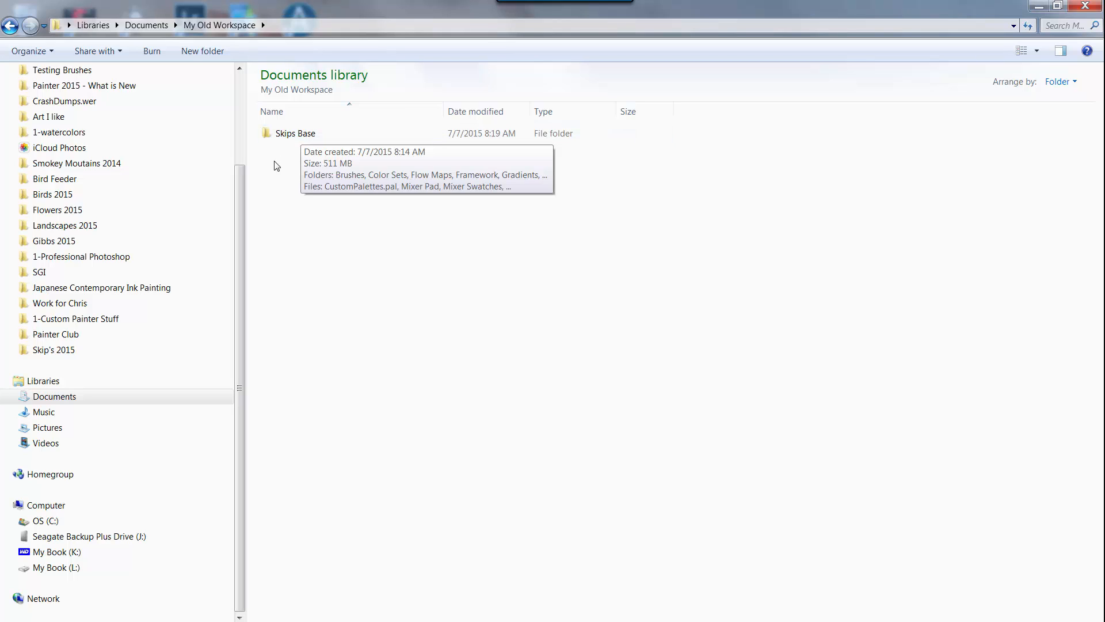
double_click(300, 134)
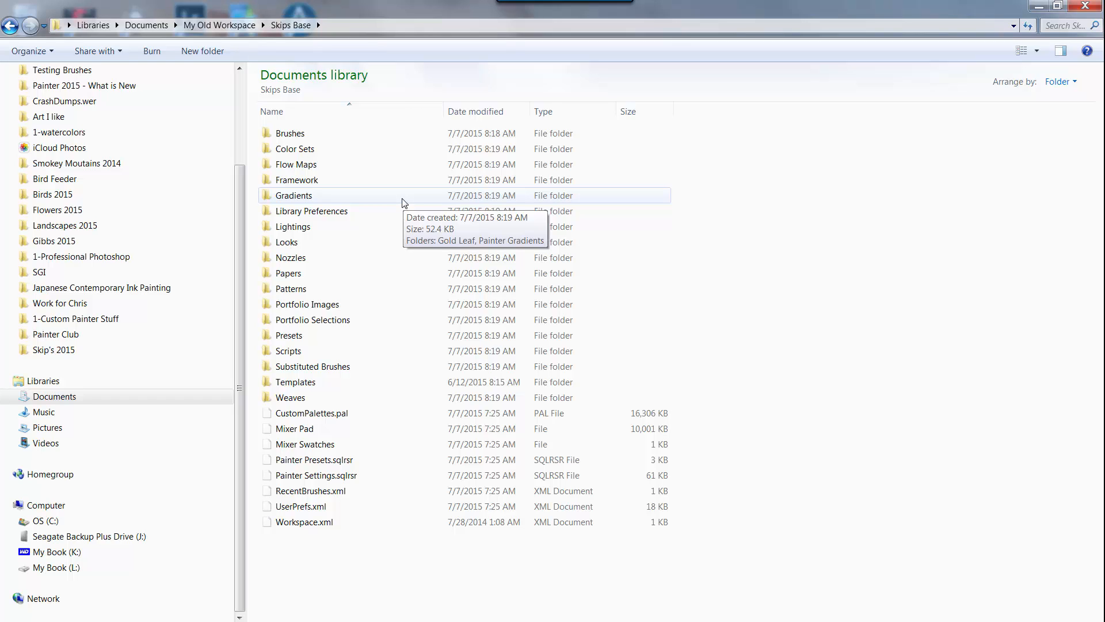
- Compress all items of the Skips Base folder, from Brushes through Workspace.xml, into one zip archive
left_click(295, 137)
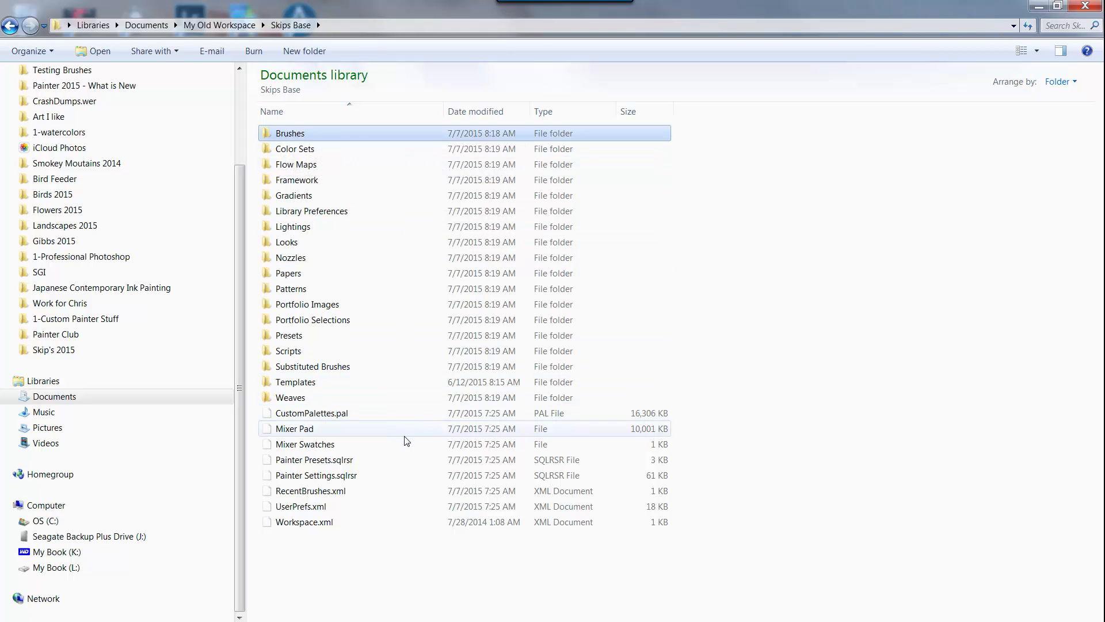
left_click(357, 522, "shift")
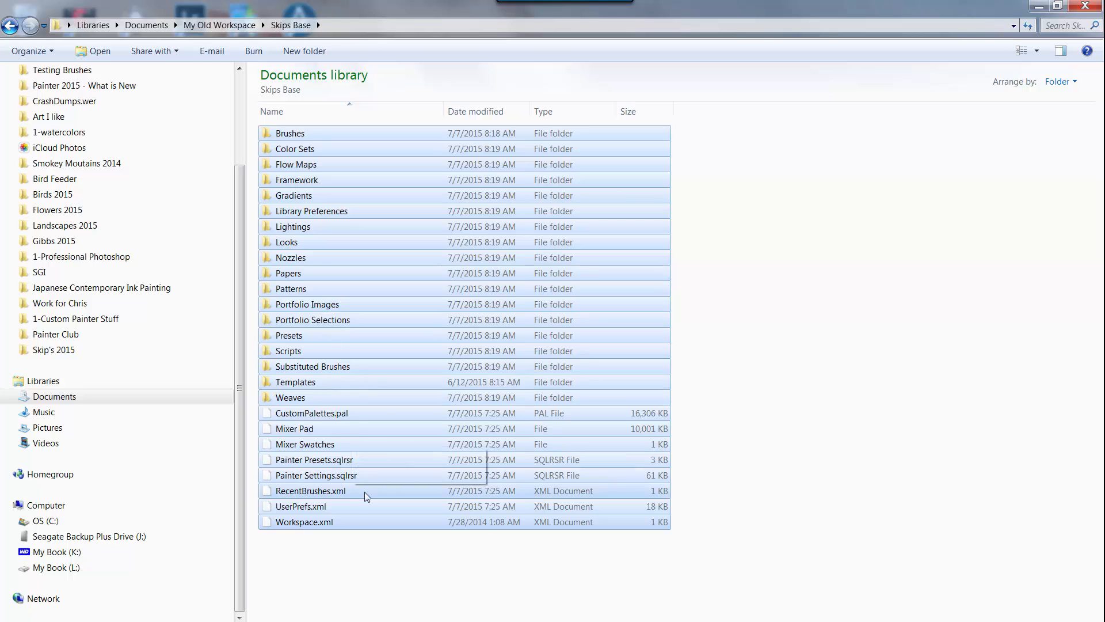
right_click(394, 291)
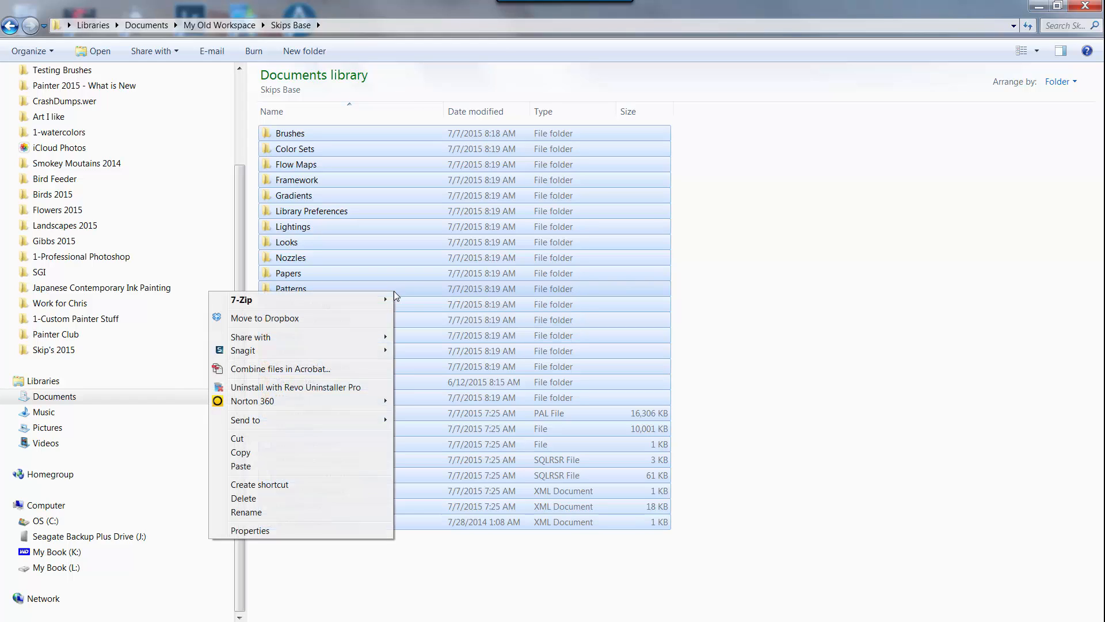
mouse_move(295, 415)
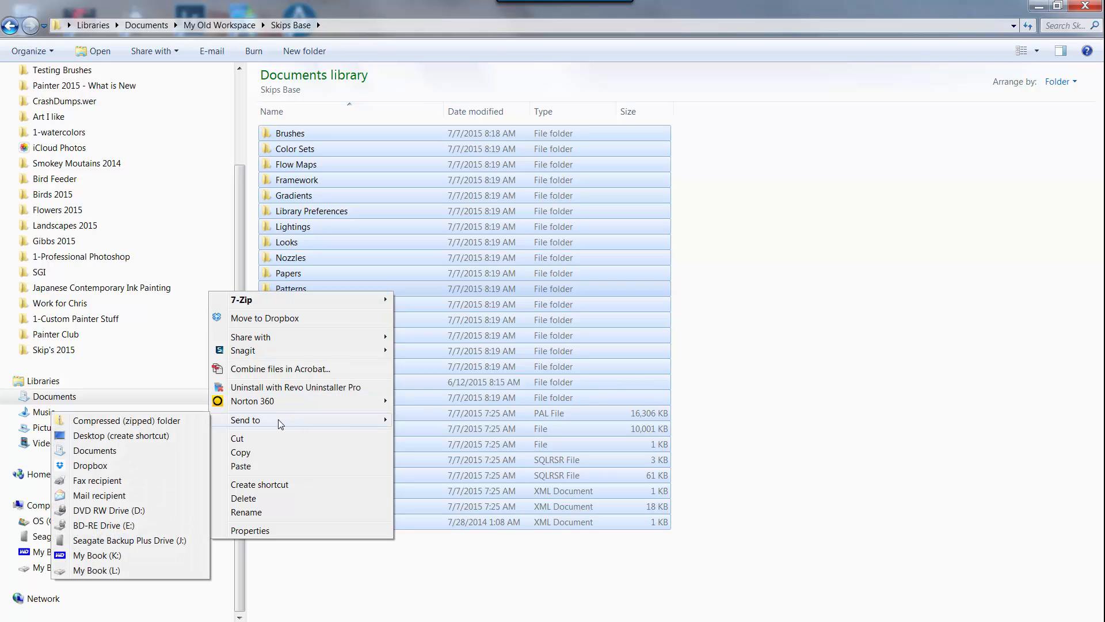
left_click(144, 424)
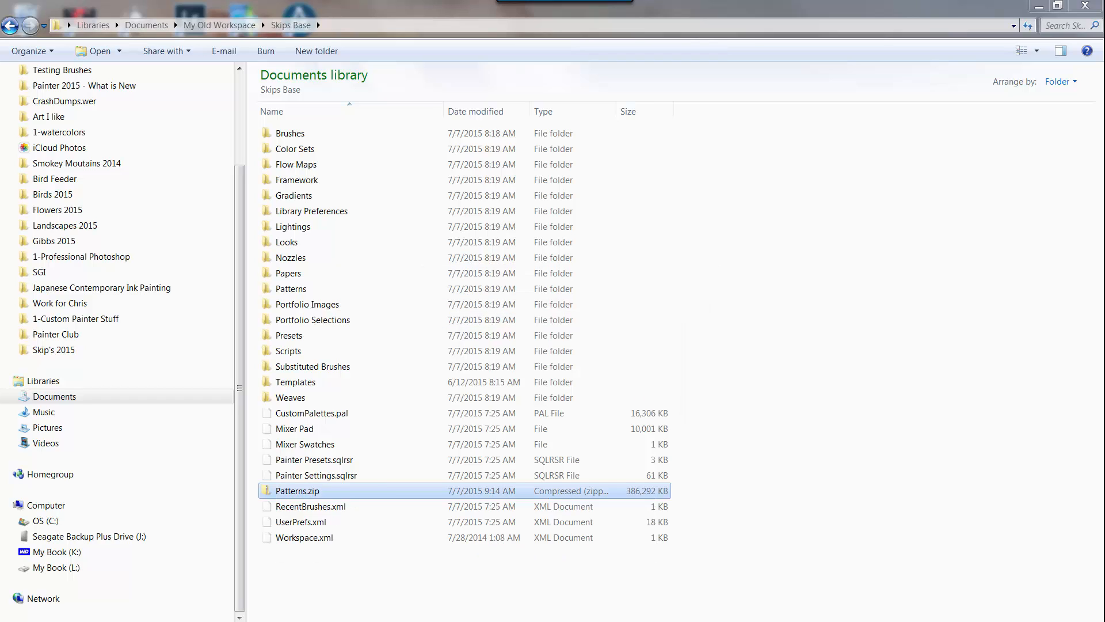
left_click(305, 495)
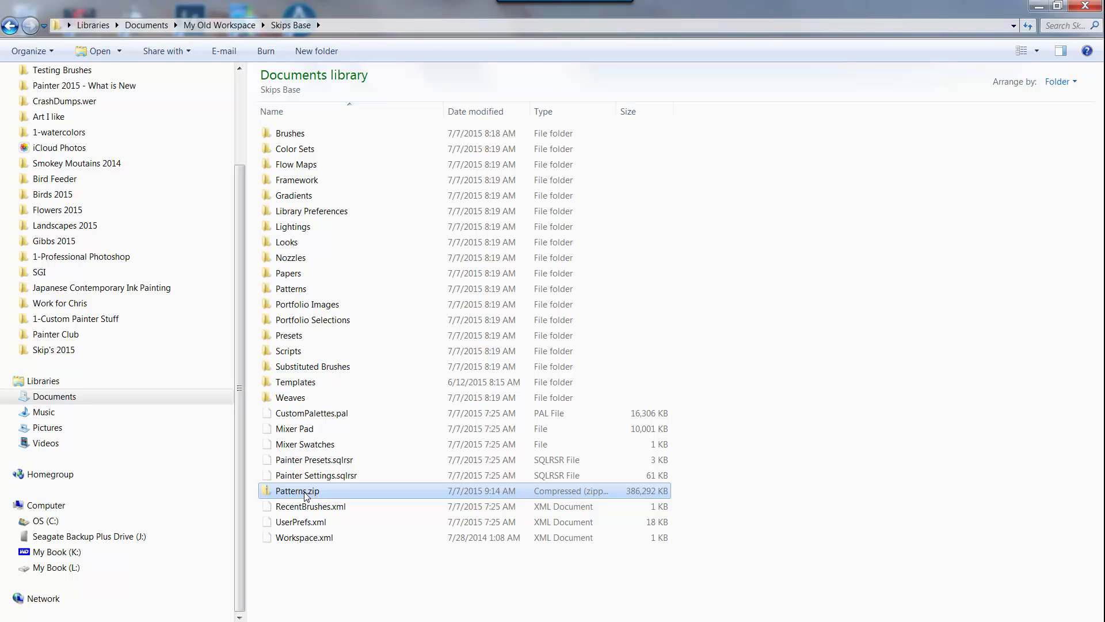
right_click(305, 493)
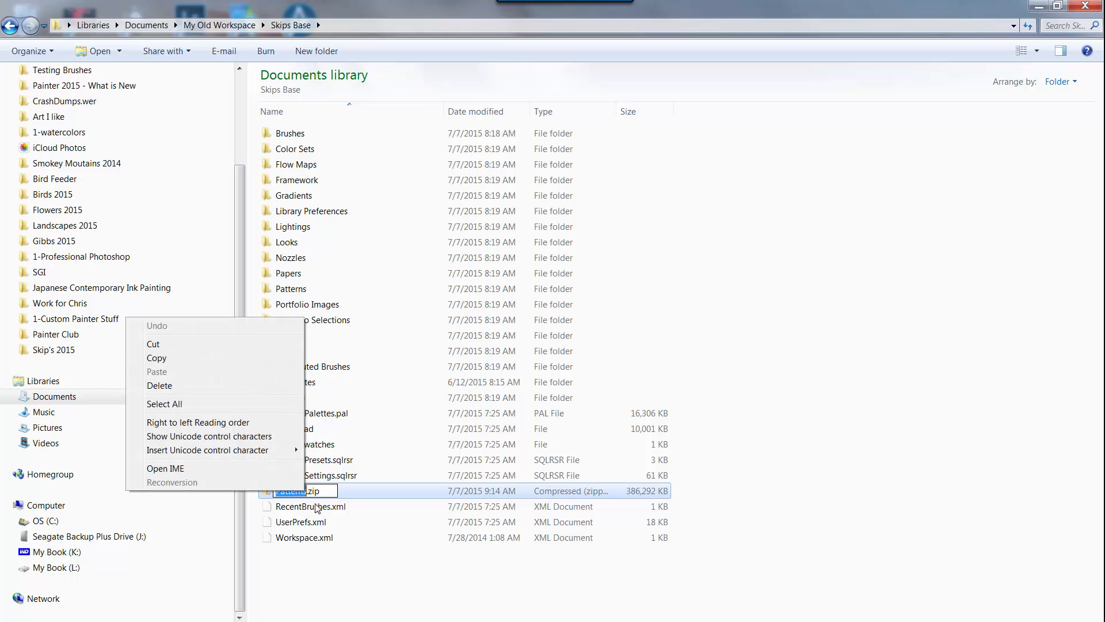
left_click(380, 439)
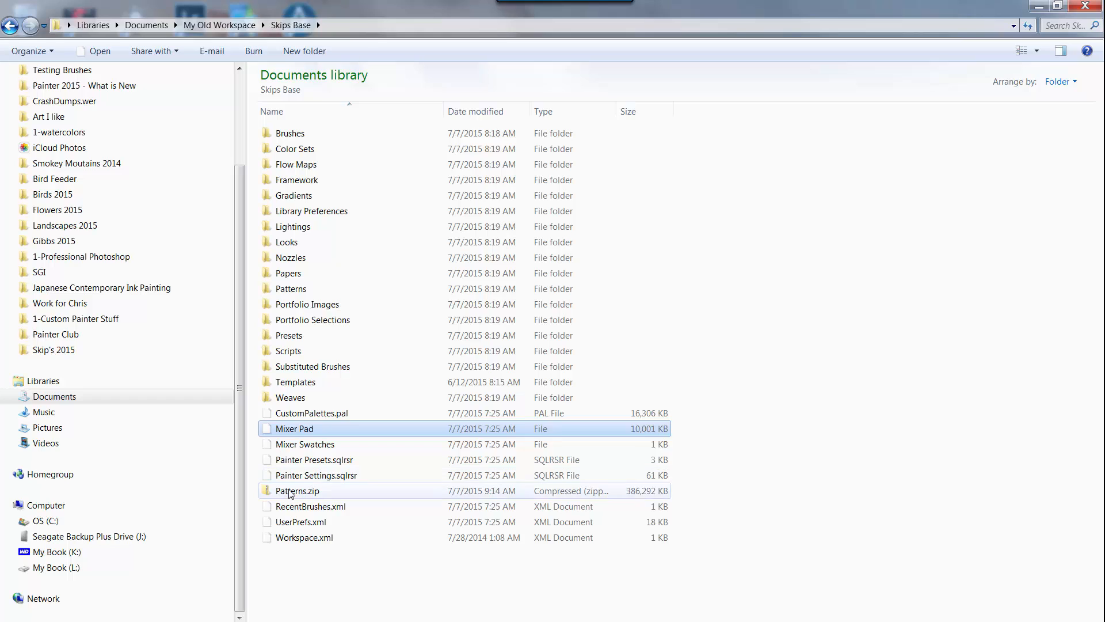
- Rename Patterns.zip as Test Workspace.pws and accept the changed file extension
double_click(368, 490)
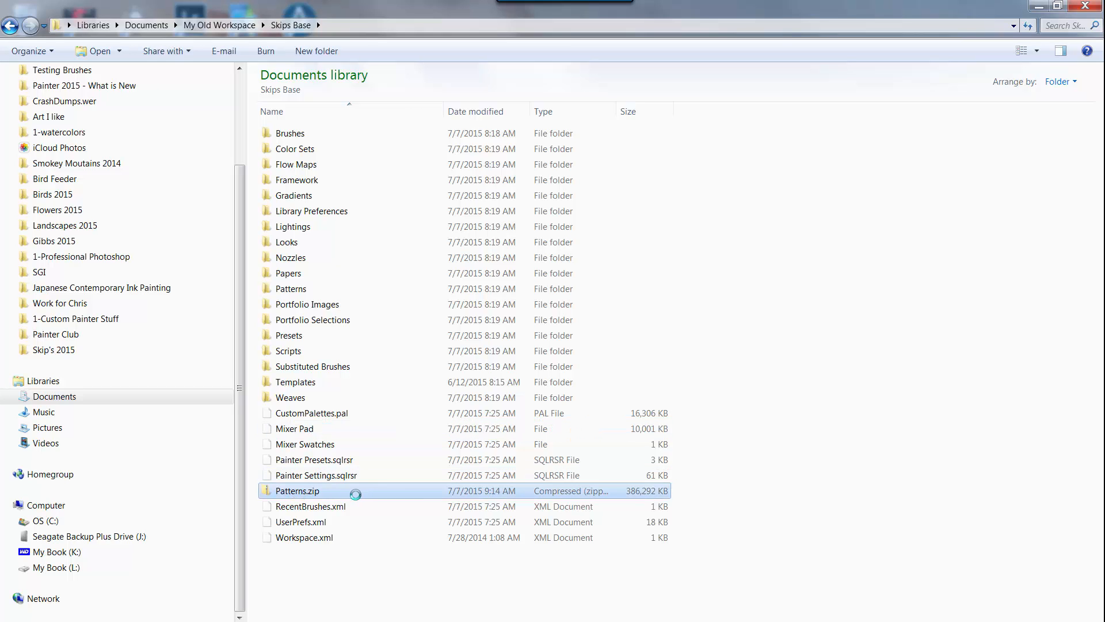
right_click(354, 494)
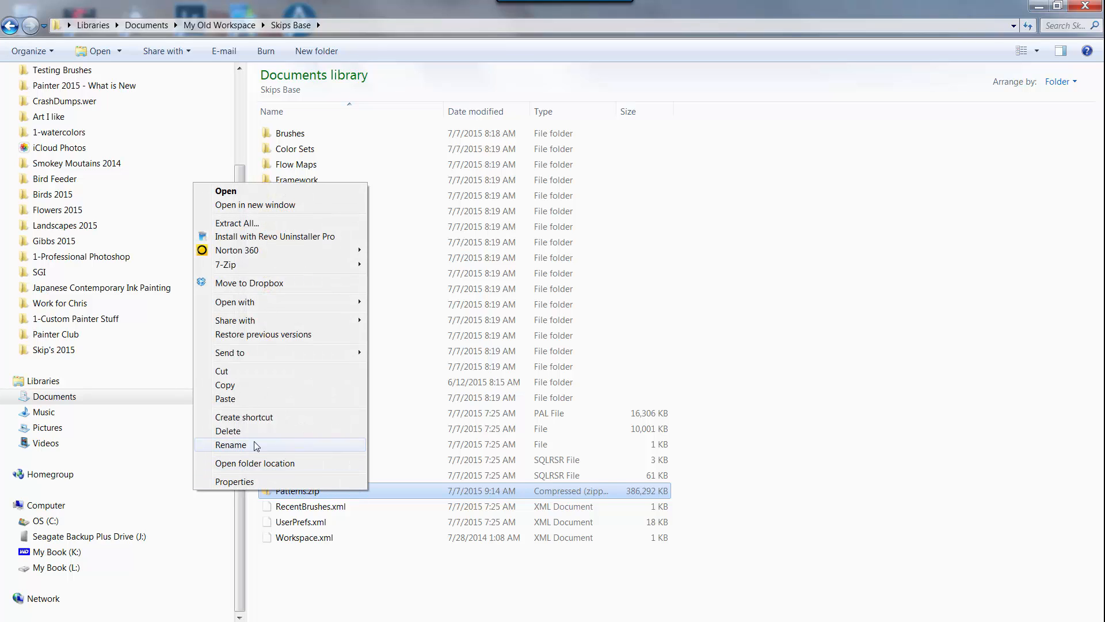
left_click(234, 446)
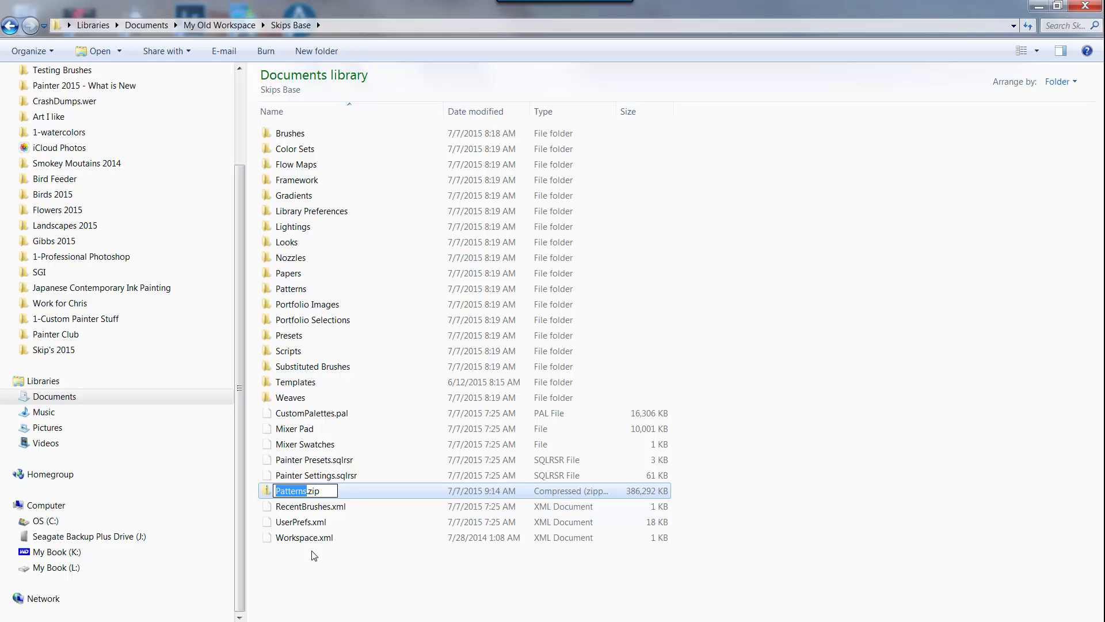
type("Test Wro")
key("BackSpace")
key("BackSpace")
type("orkspa")
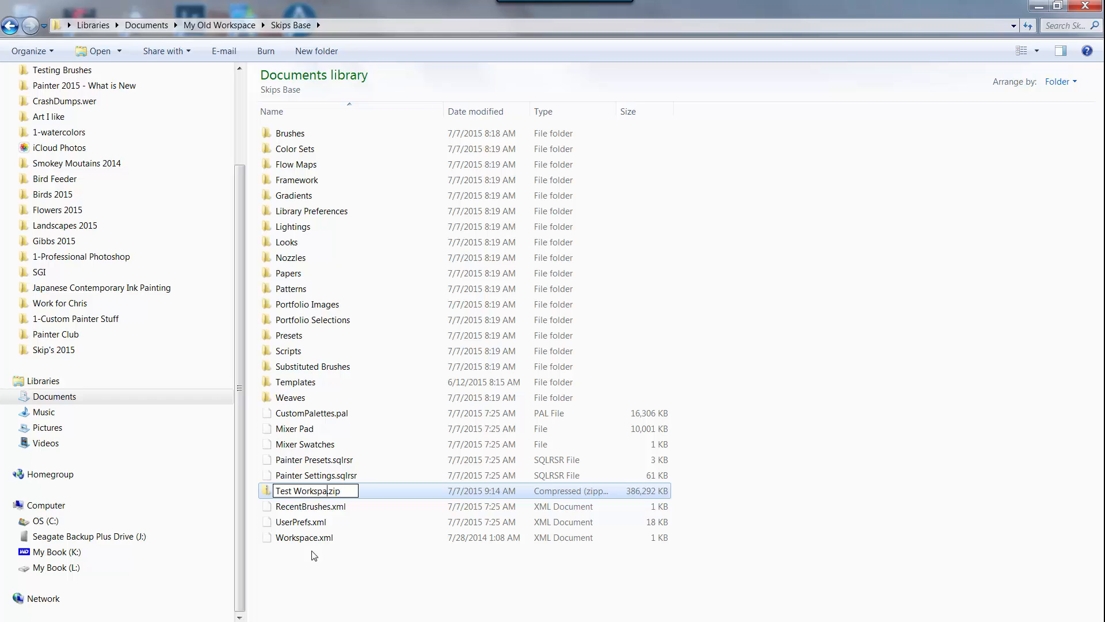
type("ce")
left_click_drag(338, 491, 356, 490)
type("pws")
key("Return")
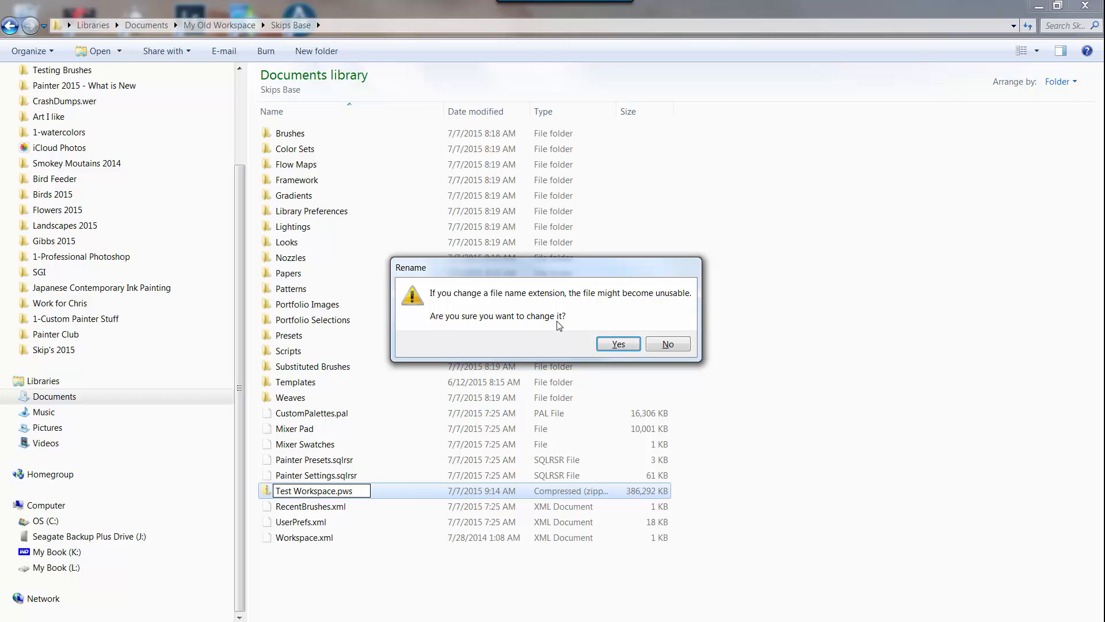
left_click(618, 345)
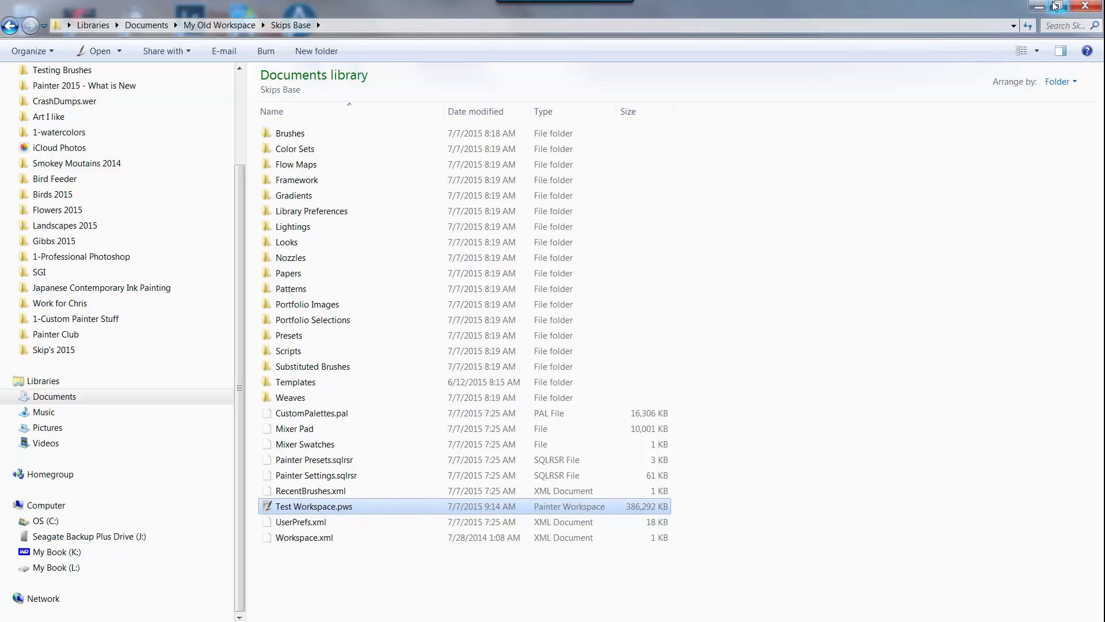
- Close the Explorer window, return to Corel Painter 2015 and import Test Workspace.pws from the Skips Base folder inside Documents > My Old Workspace
left_click(1085, 7)
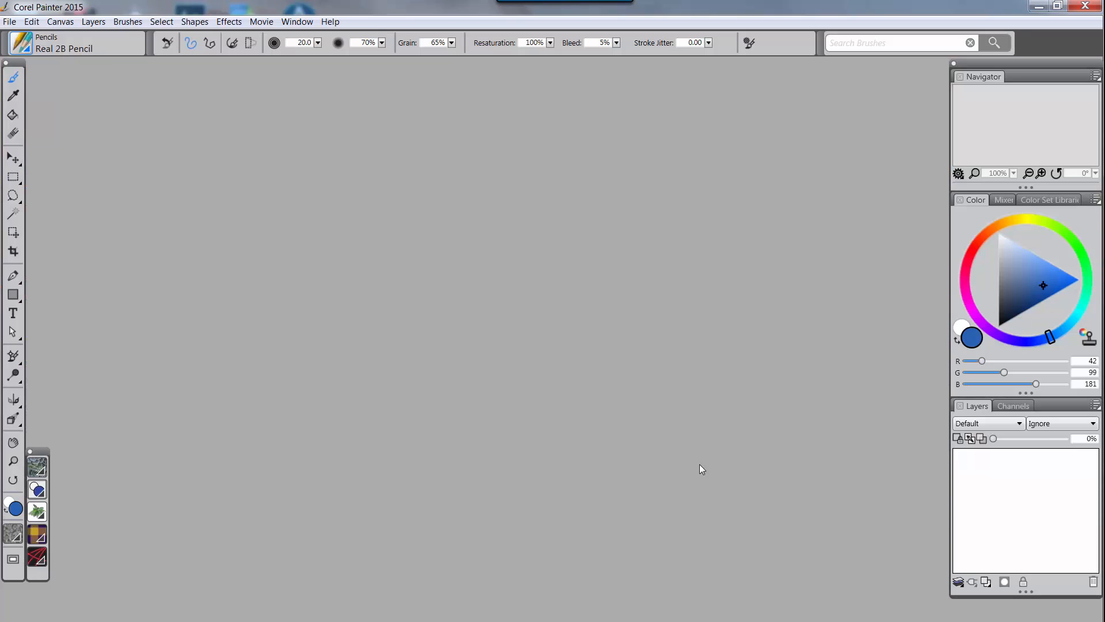
left_click(300, 23)
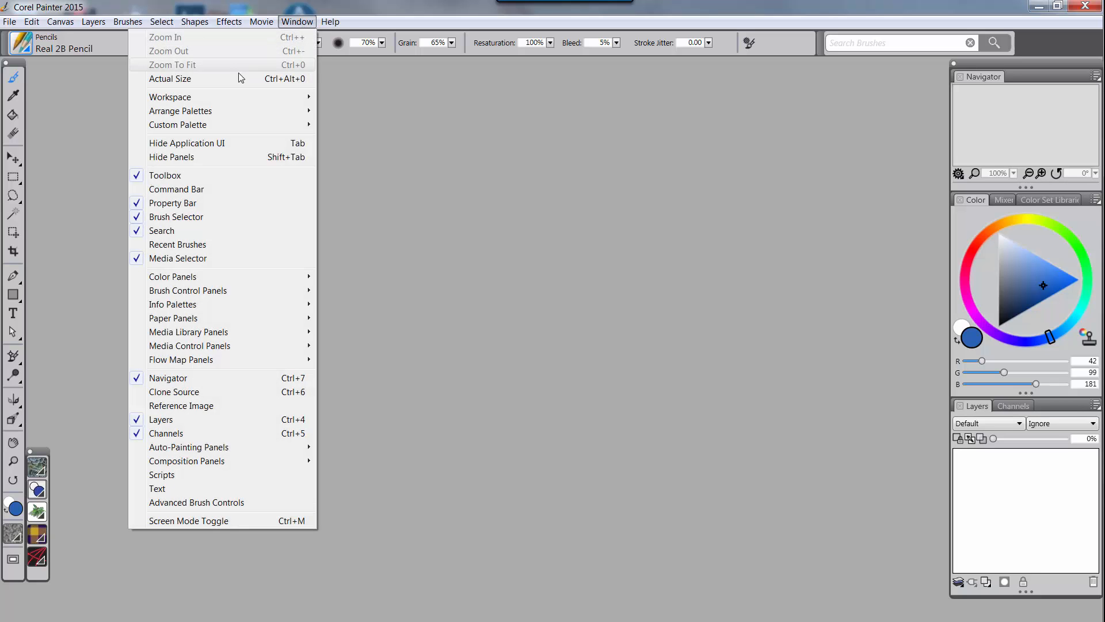
mouse_move(235, 105)
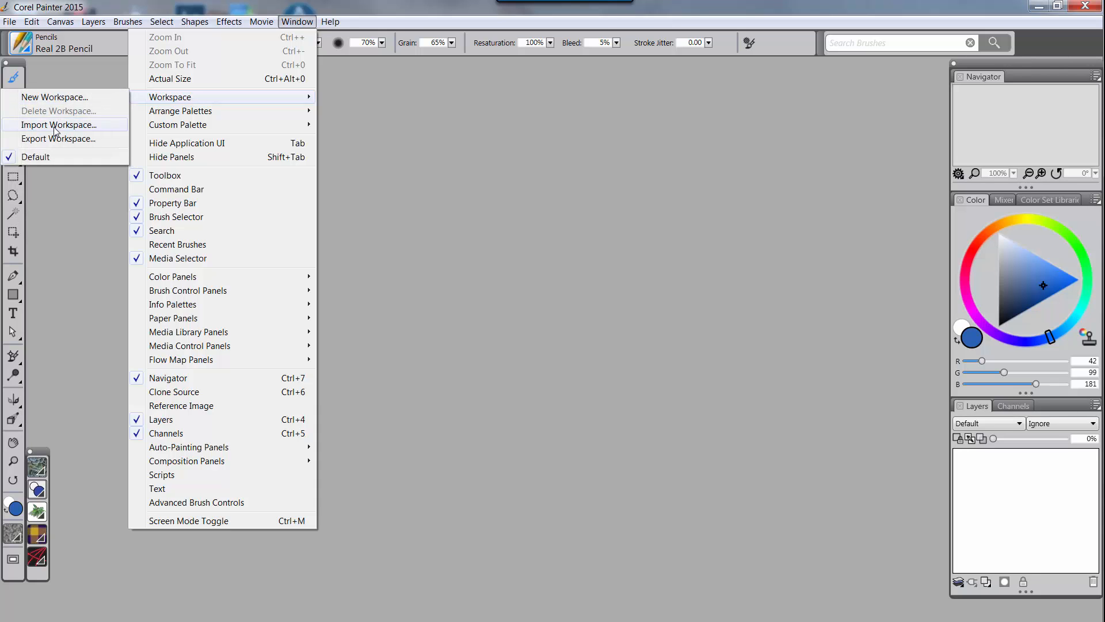
left_click(58, 125)
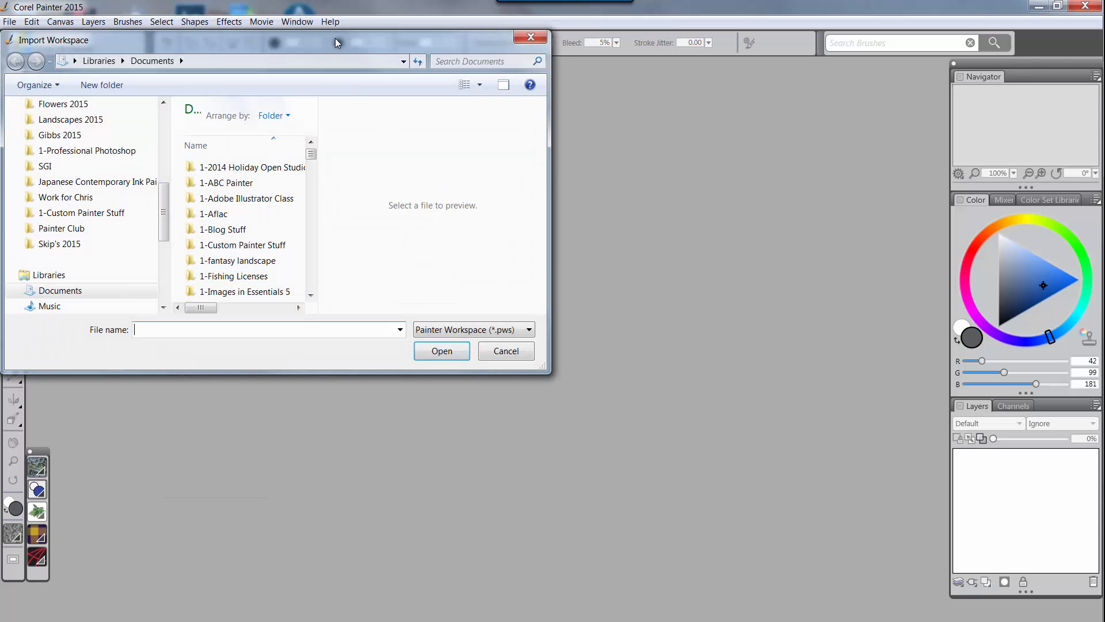
left_click_drag(316, 40, 479, 91)
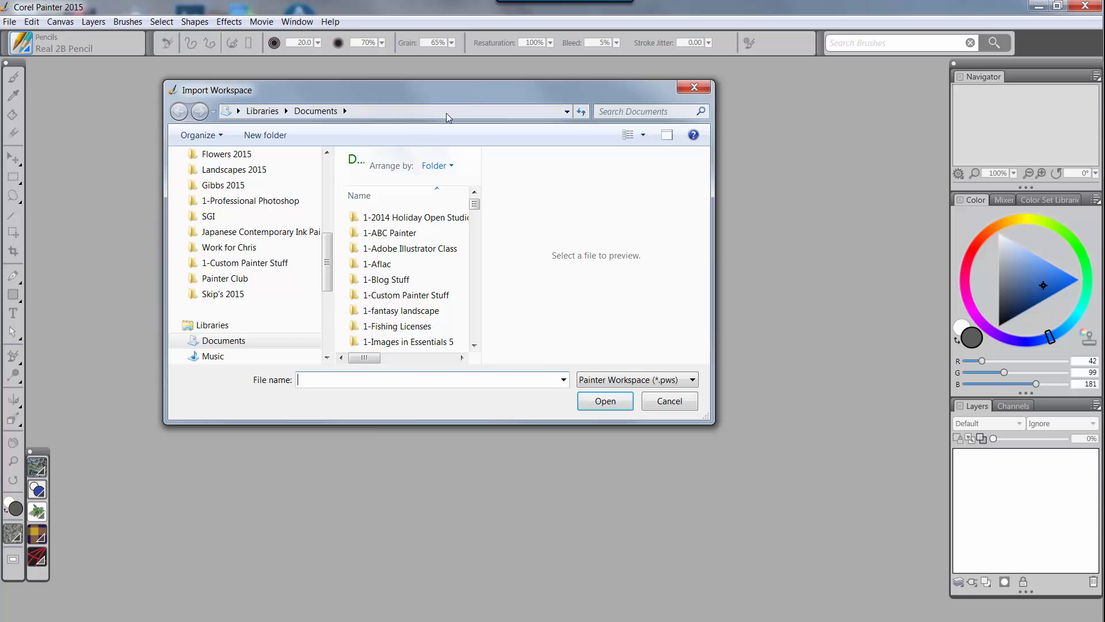
left_click_drag(474, 204, 476, 286)
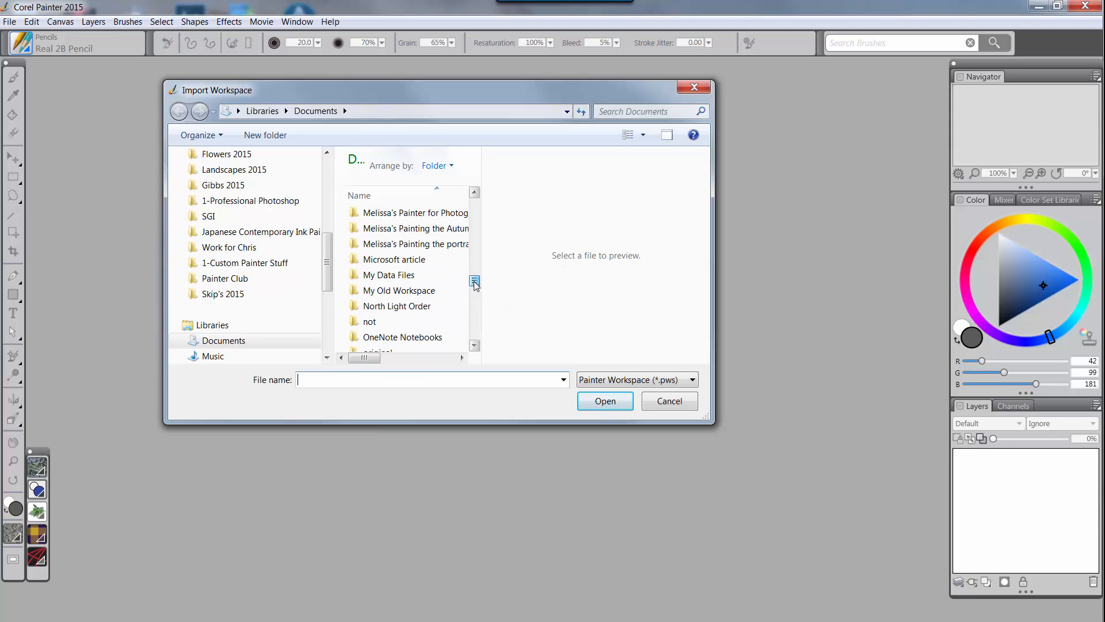
double_click(415, 290)
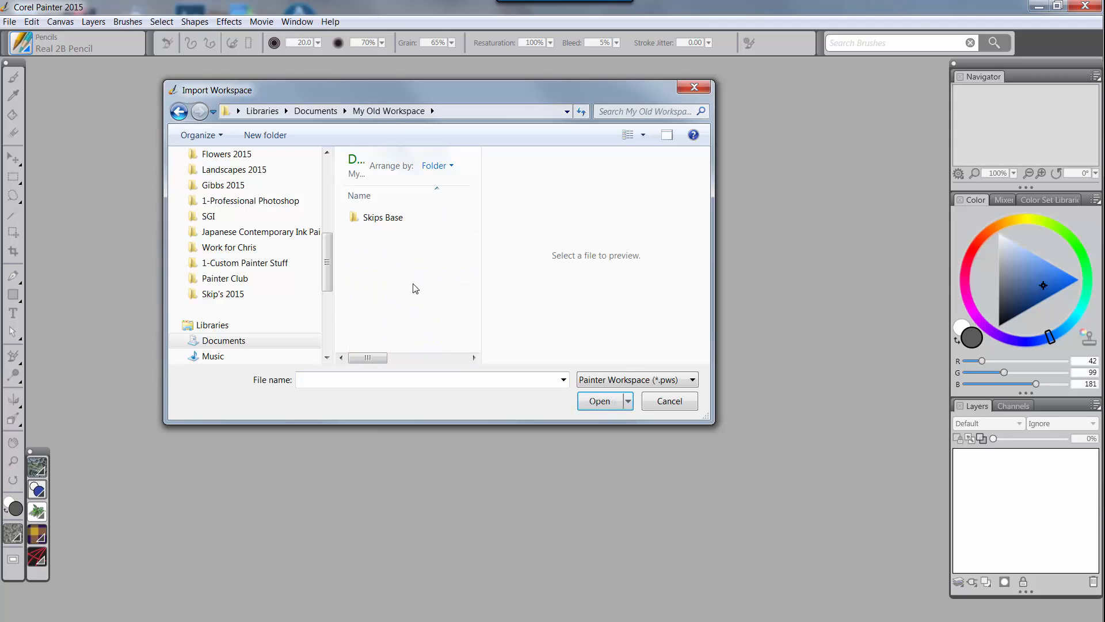
double_click(397, 219)
left_click_drag(476, 229, 479, 305)
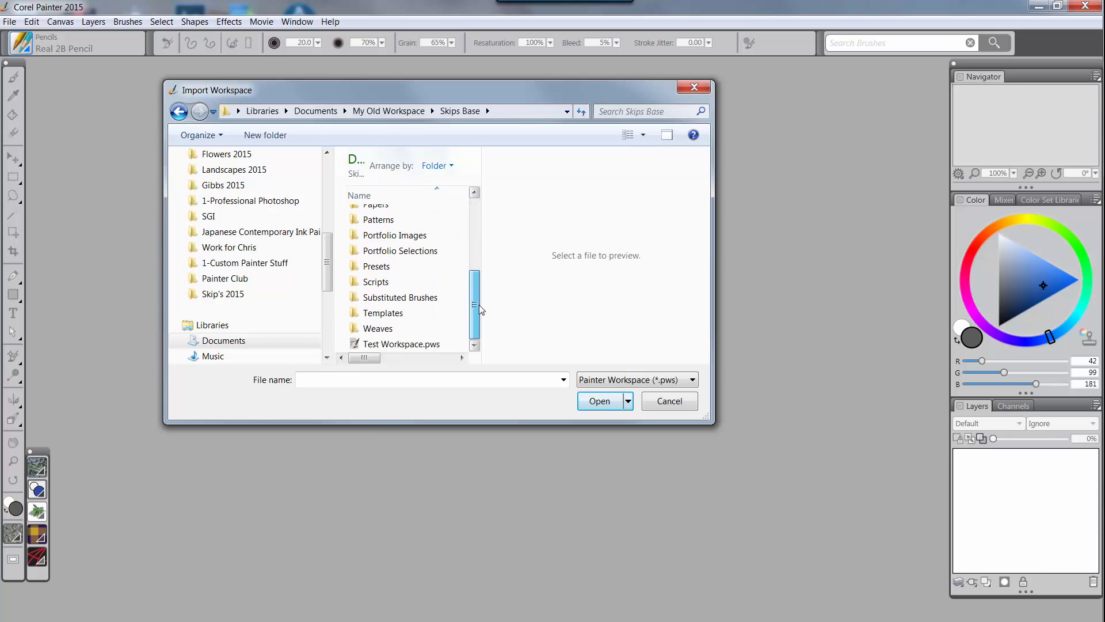
left_click(411, 346)
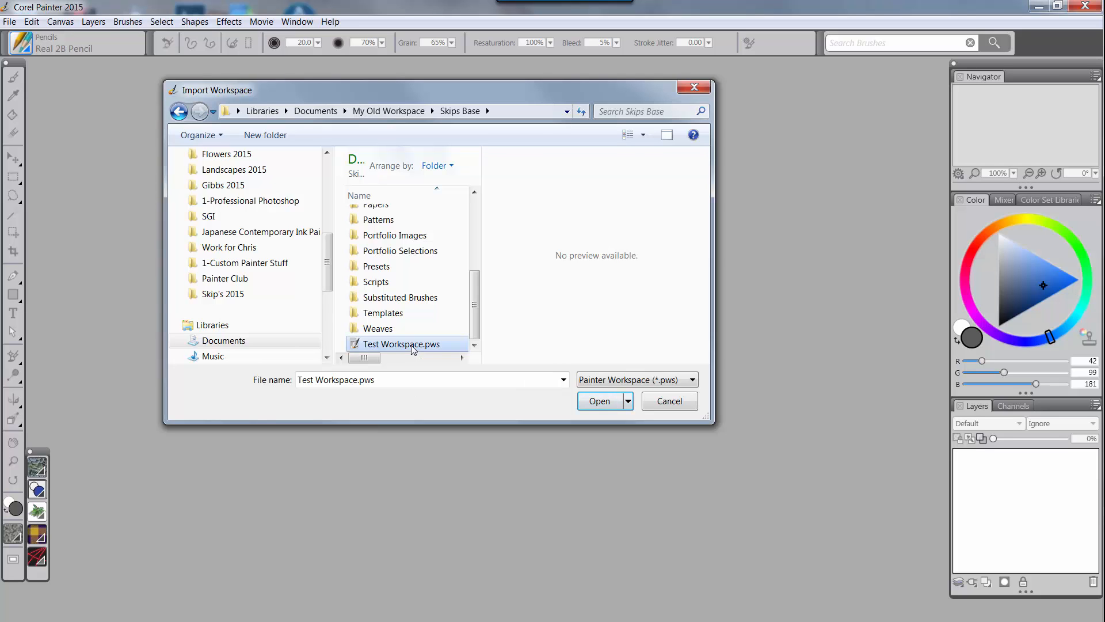
left_click(599, 403)
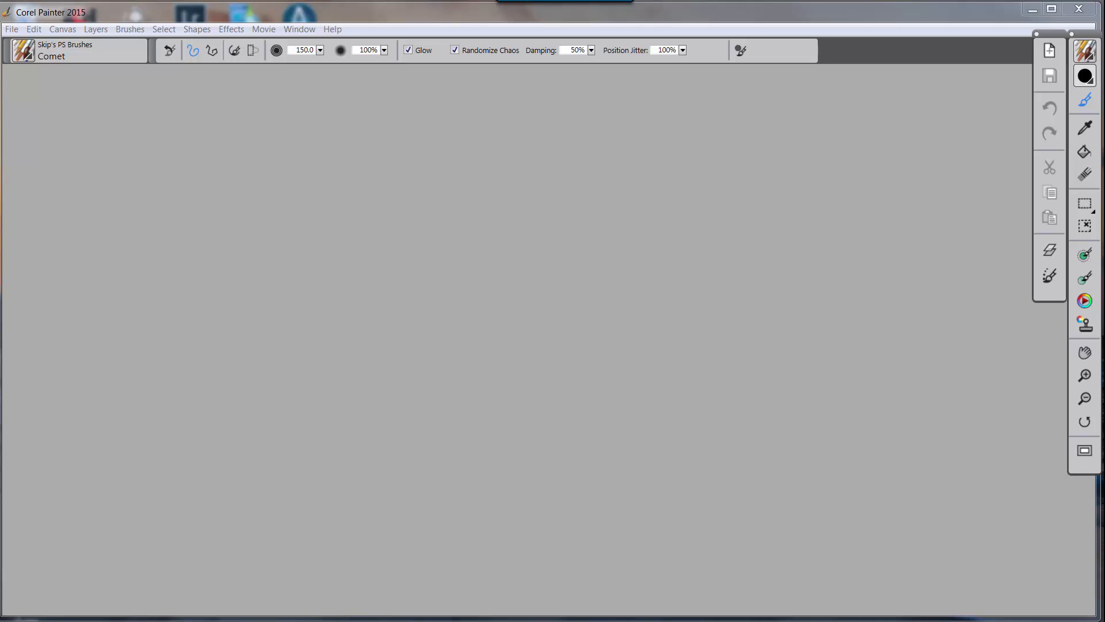
- Check the imported workspace by examining the list of workspaces and the brush libraries offered in the brush selector
left_click(300, 32)
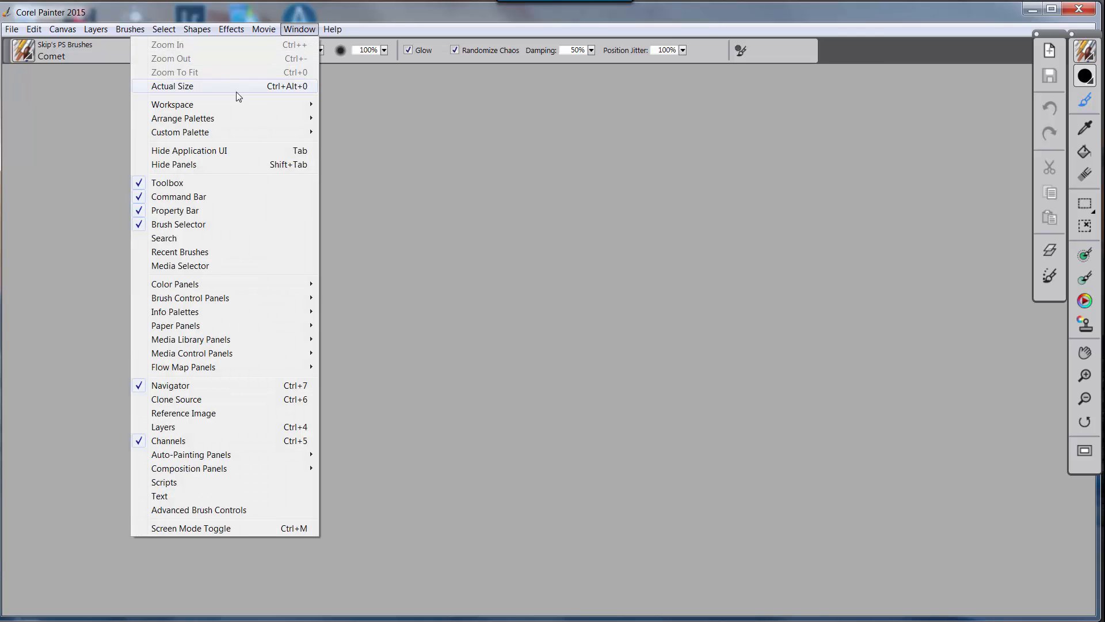
mouse_move(219, 110)
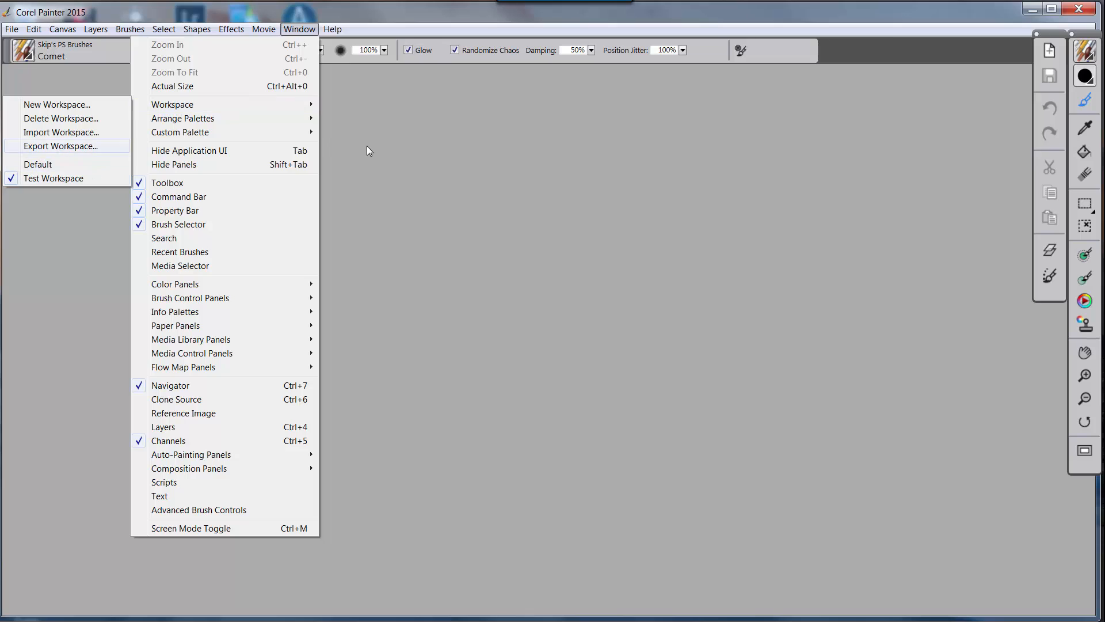
left_click(338, 132)
left_click(33, 58)
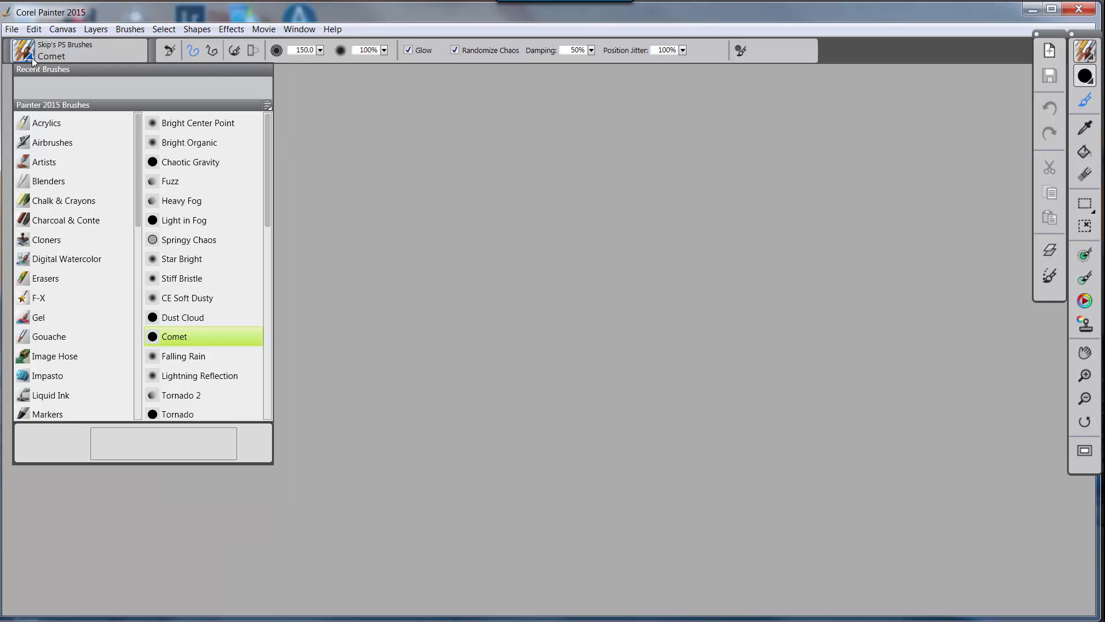
left_click(266, 106)
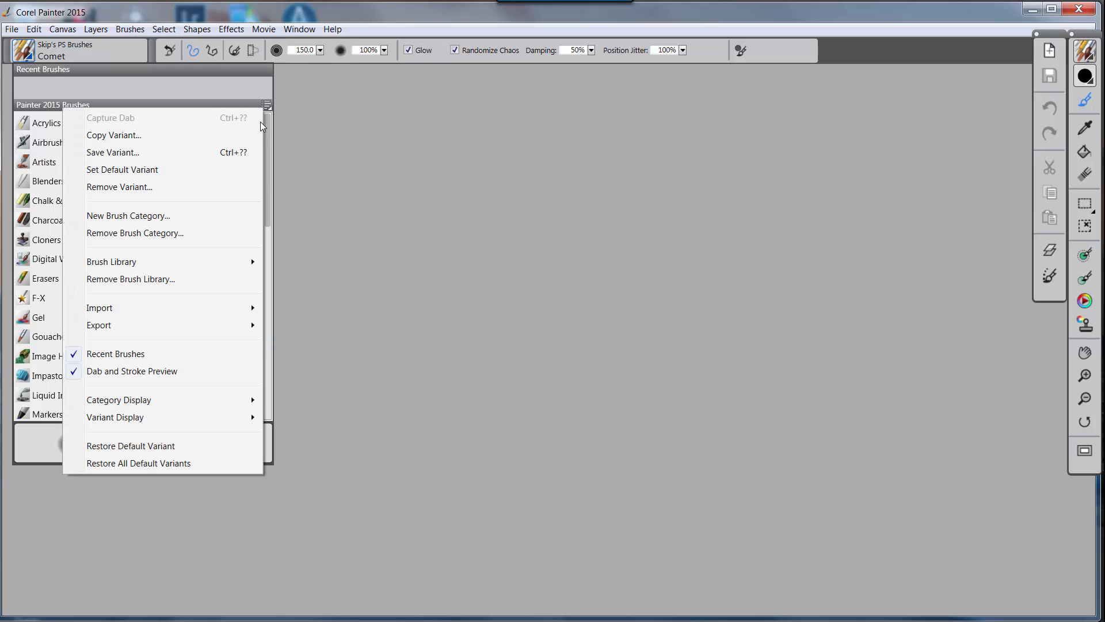
mouse_move(213, 269)
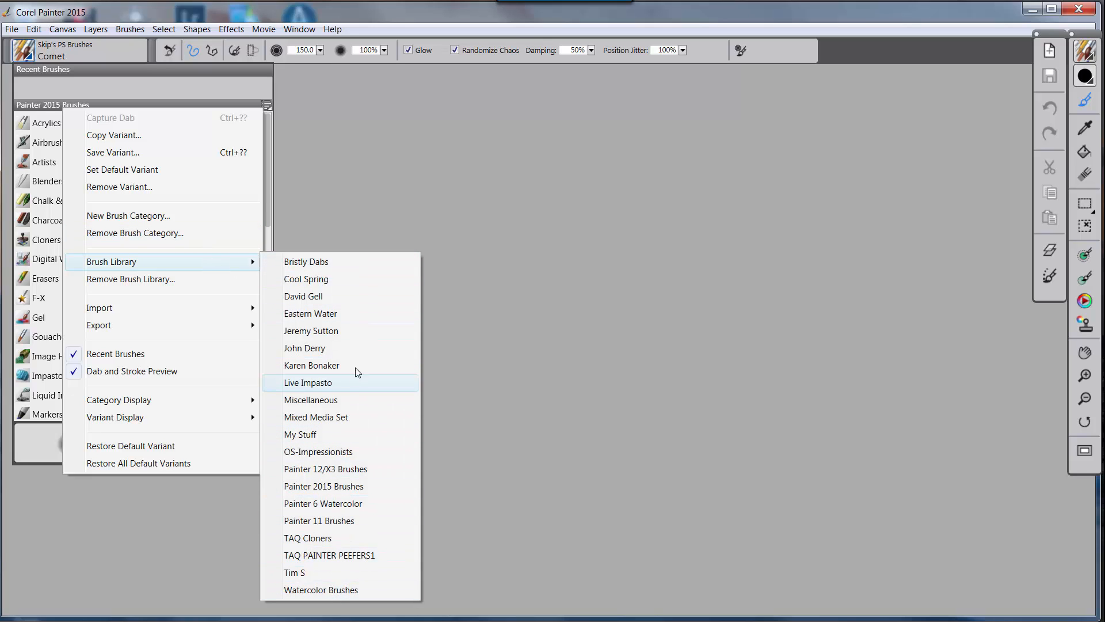
left_click(557, 240)
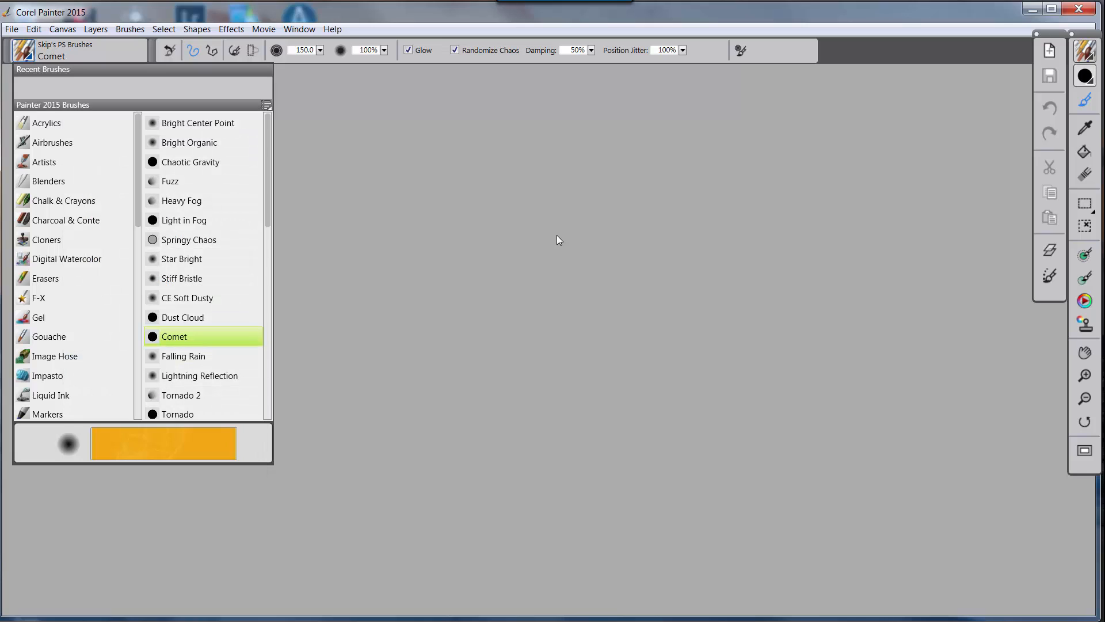
left_click(558, 239)
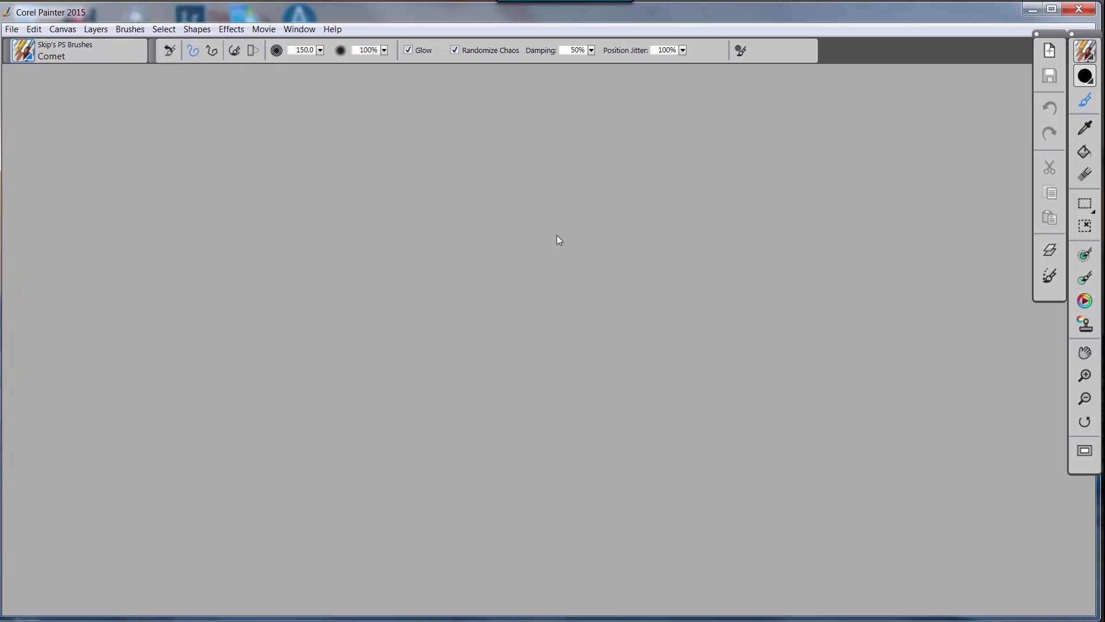